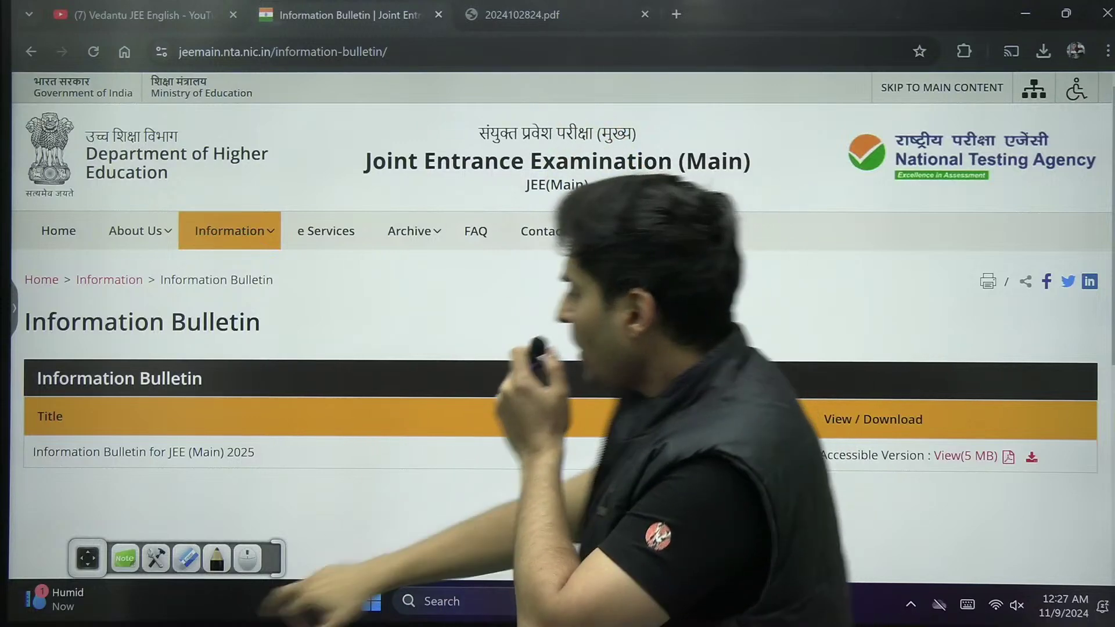
Bring up the whiteboard showing the certificate-issue-date error screenshot.
{"action": "left_click", "coordinate": [125, 558]}
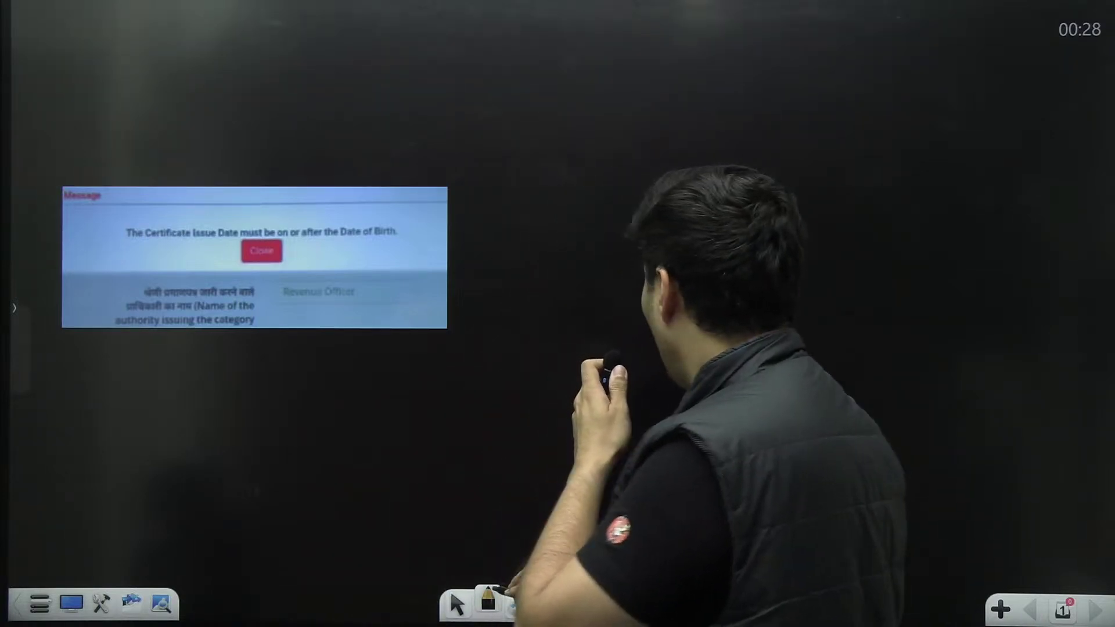
With the yellow pen, write 'Cert ??' branching into 'online' and 'offline' beside the screenshot.
{"action": "left_click", "coordinate": [489, 601]}
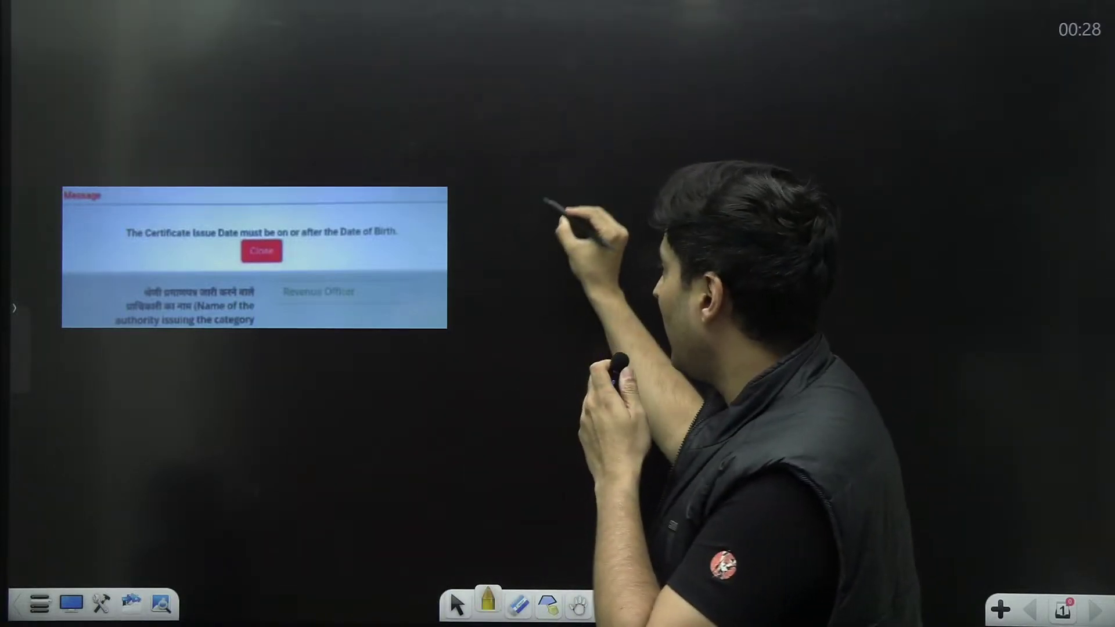
{"action": "mouse_move", "coordinate": [544, 197]}
{"action": "left_mouse_down"}
{"action": "mouse_move", "coordinate": [539, 228]}
{"action": "mouse_move", "coordinate": [590, 230]}
{"action": "left_mouse_up"}
{"action": "left_click_drag", "start_coordinate": [576, 210], "coordinate": [596, 208]}
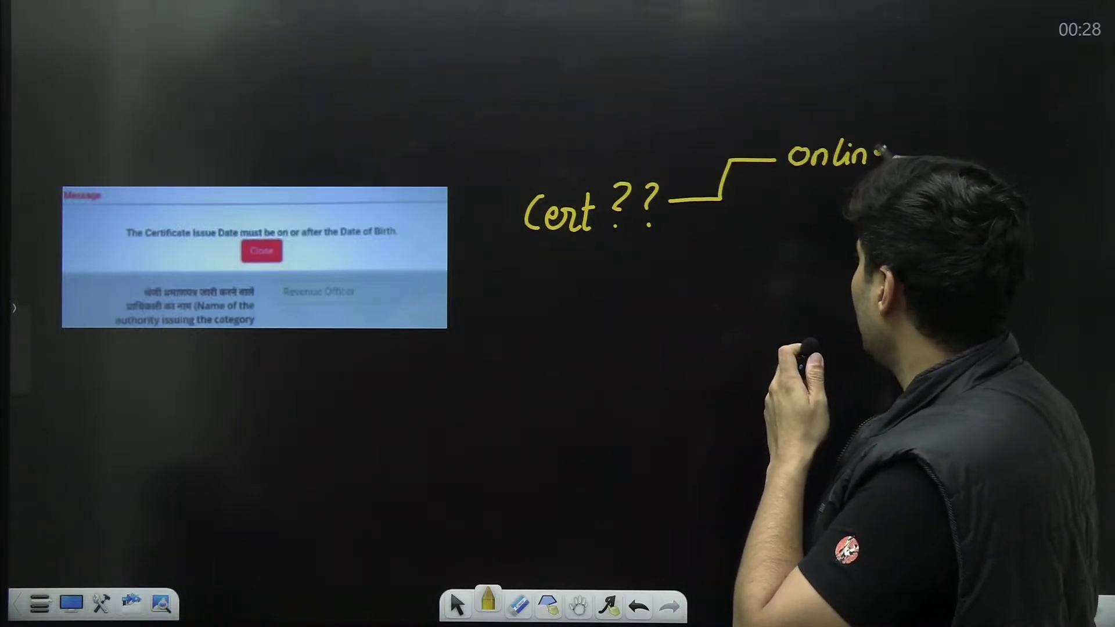
{"action": "mouse_move", "coordinate": [723, 200]}
{"action": "left_mouse_down"}
{"action": "mouse_move", "coordinate": [771, 237]}
{"action": "mouse_move", "coordinate": [793, 228]}
{"action": "mouse_move", "coordinate": [808, 262]}
{"action": "left_mouse_up"}
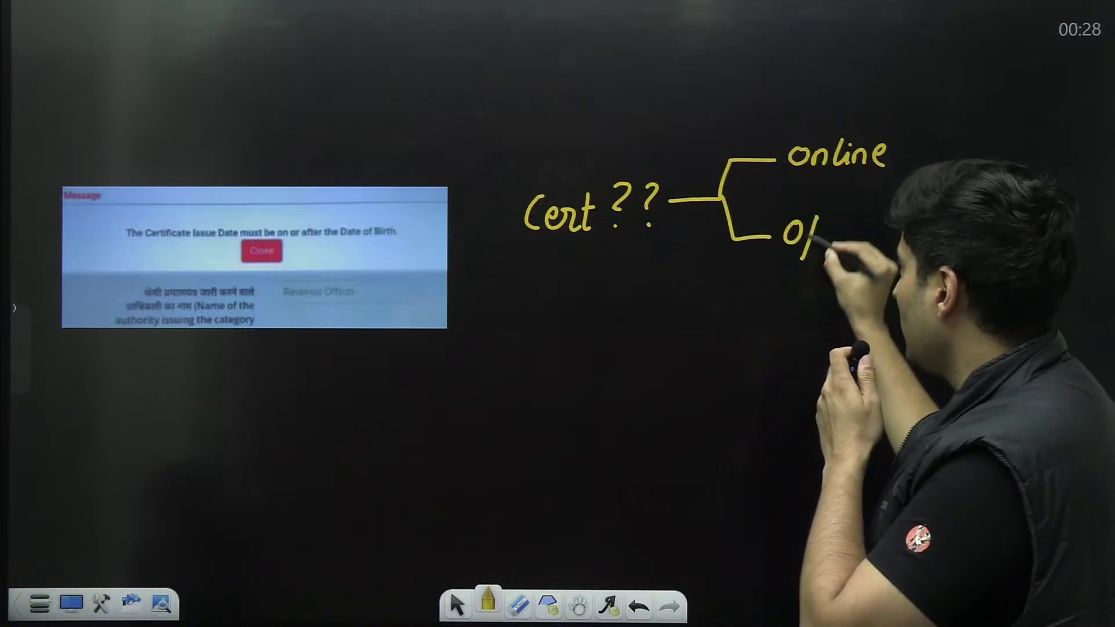
{"action": "left_click_drag", "start_coordinate": [833, 216], "coordinate": [828, 263]}
{"action": "mouse_move", "coordinate": [856, 226]}
{"action": "left_mouse_down"}
{"action": "mouse_move", "coordinate": [859, 242]}
{"action": "mouse_move", "coordinate": [892, 237]}
{"action": "left_mouse_up"}
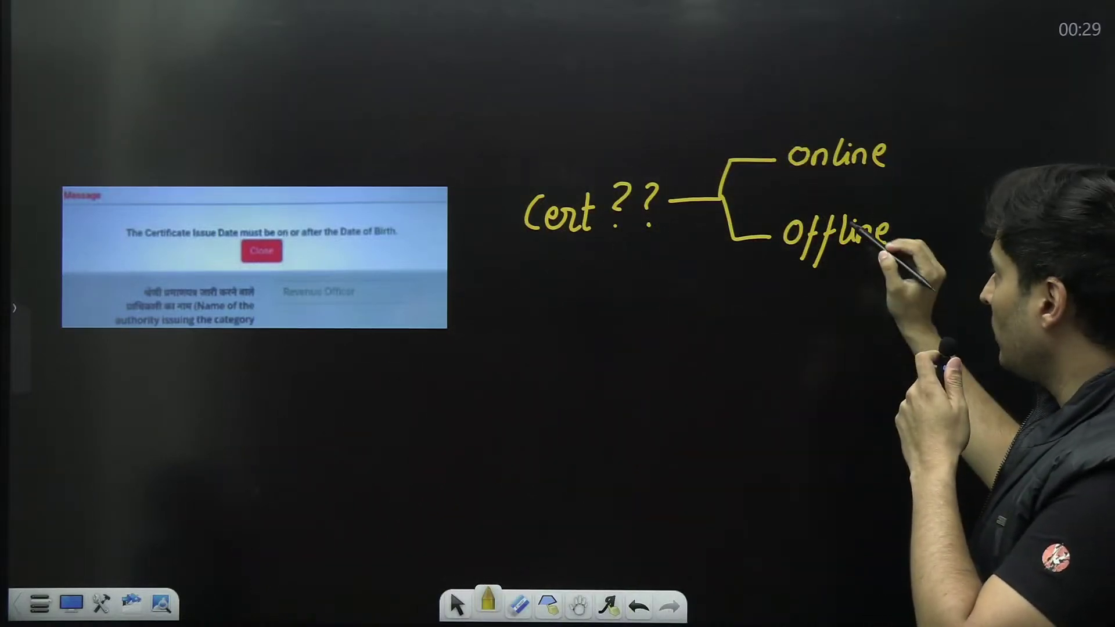
Write and circle 'Ack no. Date file', with an arrow to 'Reg form'.
{"action": "left_click", "coordinate": [605, 372]}
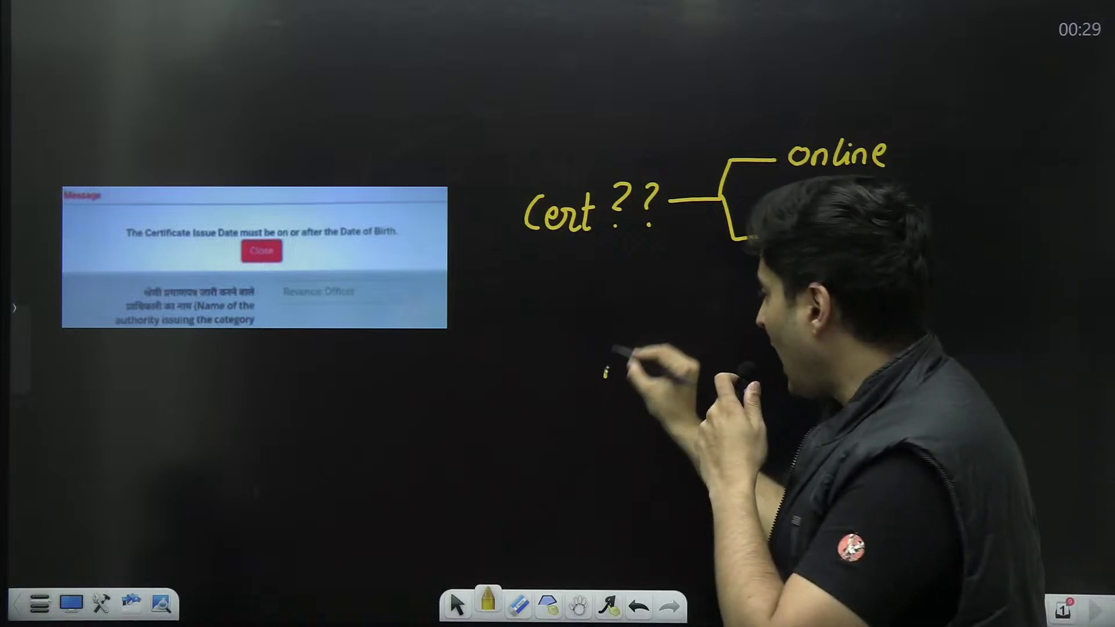
{"action": "left_click_drag", "start_coordinate": [652, 344], "coordinate": [664, 372]}
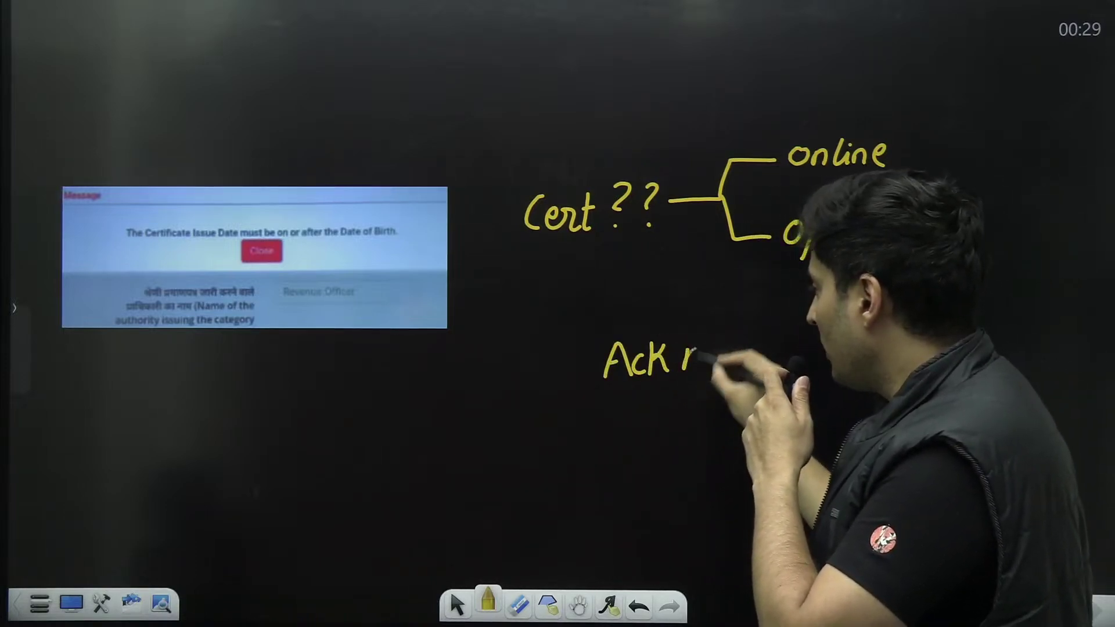
{"action": "left_click", "coordinate": [738, 360]}
{"action": "left_click_drag", "start_coordinate": [614, 430], "coordinate": [638, 430]}
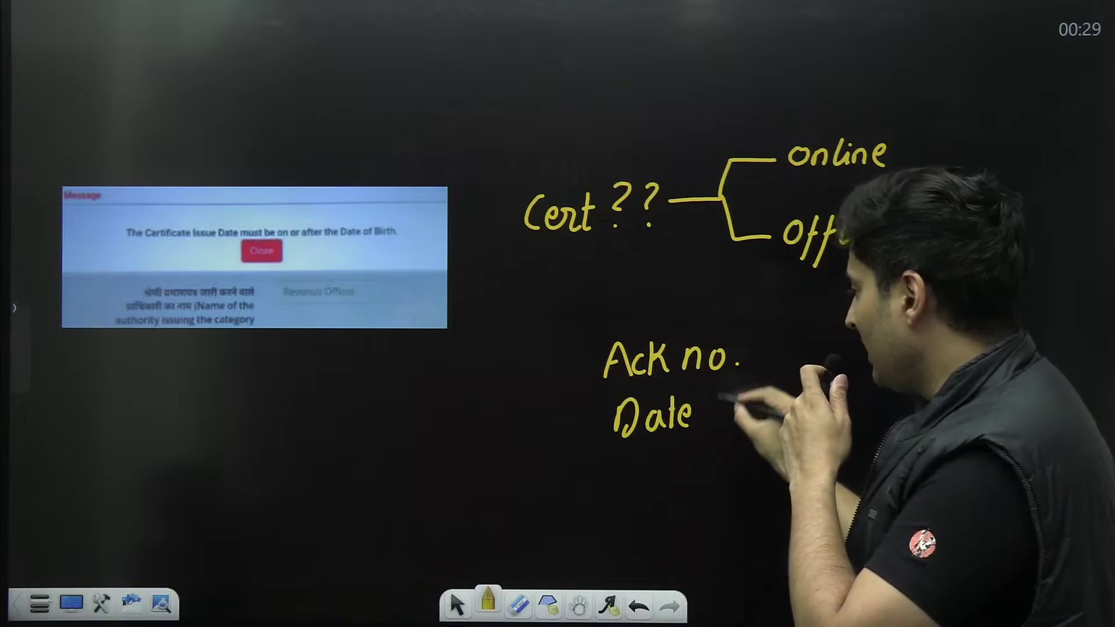
{"action": "left_click_drag", "start_coordinate": [751, 410], "coordinate": [764, 415]}
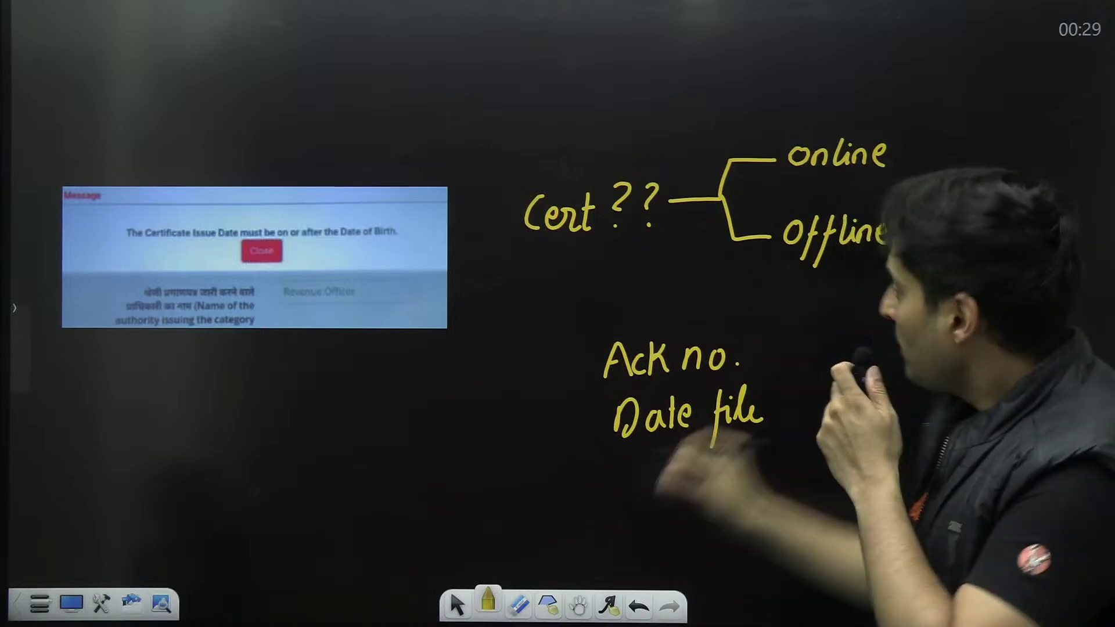
{"action": "mouse_move", "coordinate": [737, 307]}
{"action": "left_mouse_down"}
{"action": "mouse_move", "coordinate": [763, 316]}
{"action": "mouse_move", "coordinate": [780, 370]}
{"action": "mouse_move", "coordinate": [901, 378]}
{"action": "left_mouse_up"}
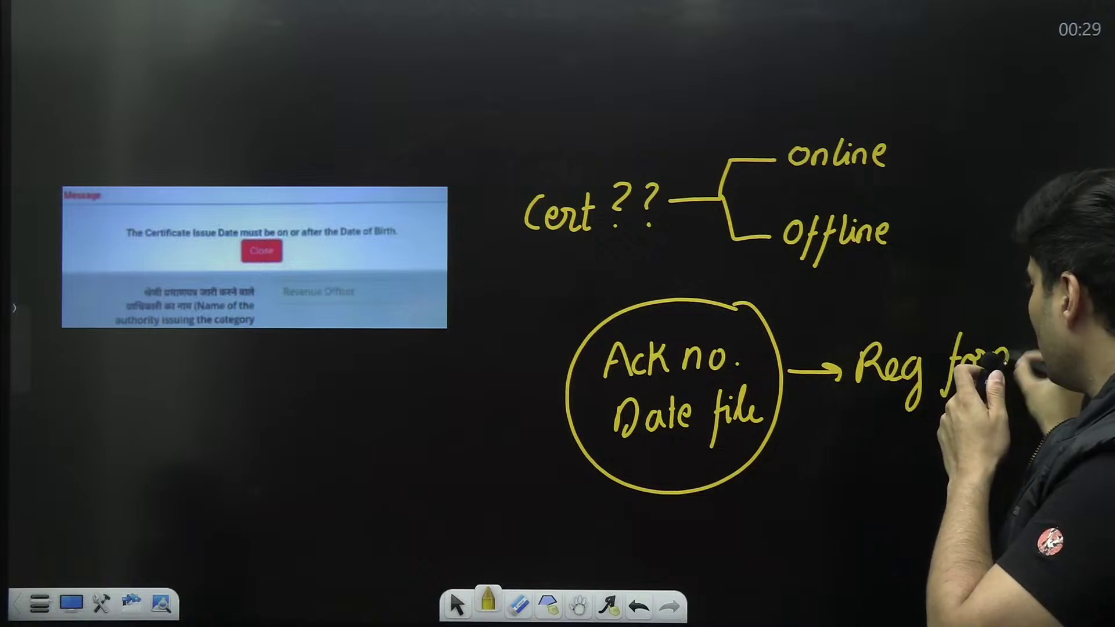
{"action": "left_click_drag", "start_coordinate": [974, 358], "coordinate": [1020, 353]}
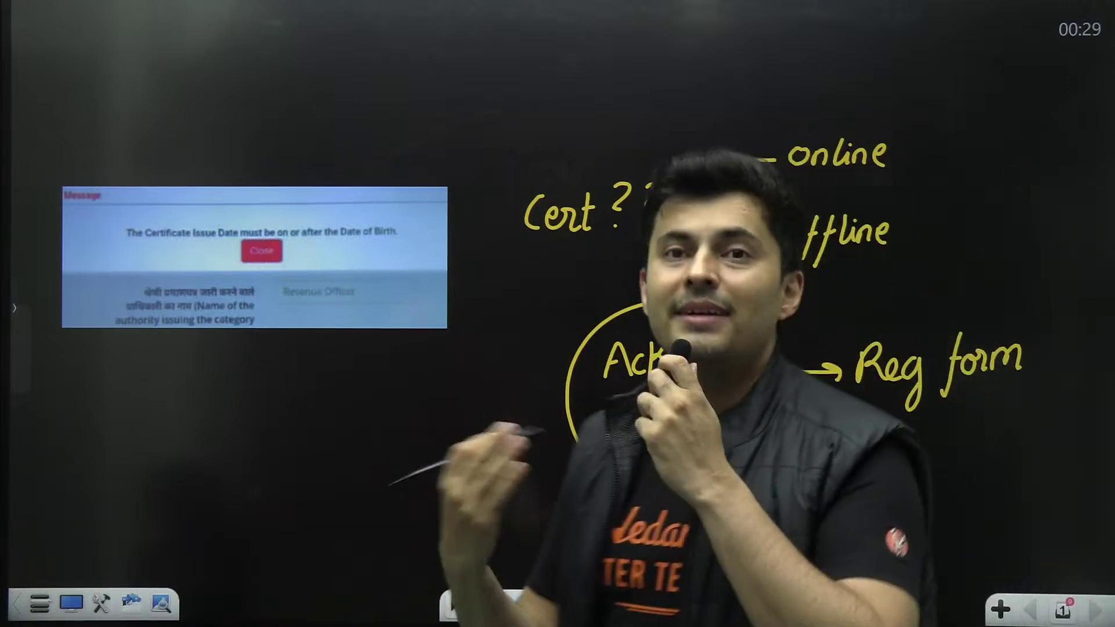